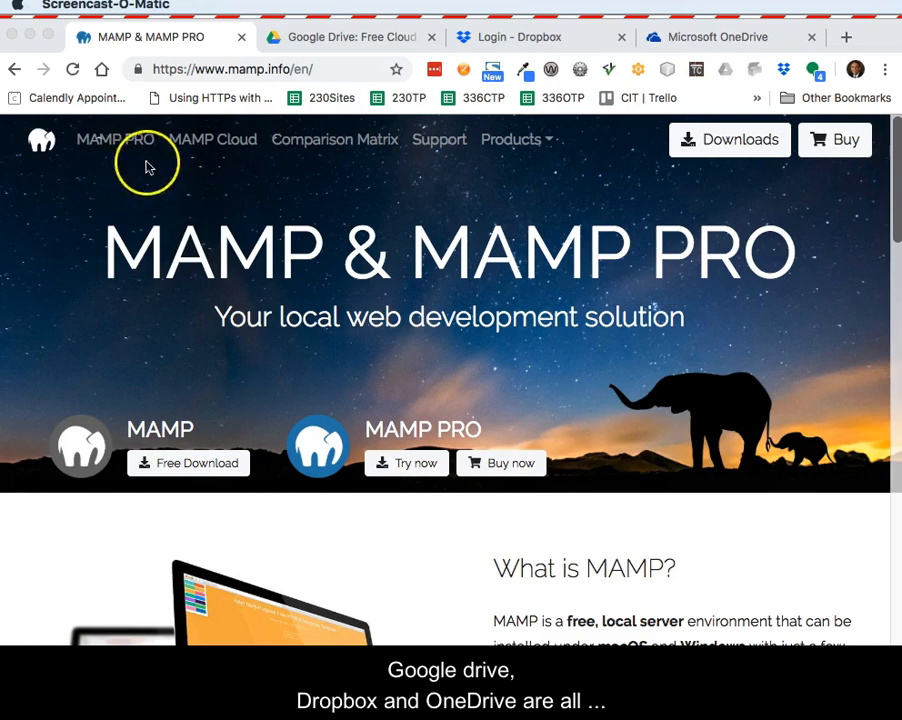
- Look through the Google Drive, Dropbox and Microsoft OneDrive pages as cloud drive options, ending on Dropbox
{"action": "left_click", "coordinate": [300, 37]}
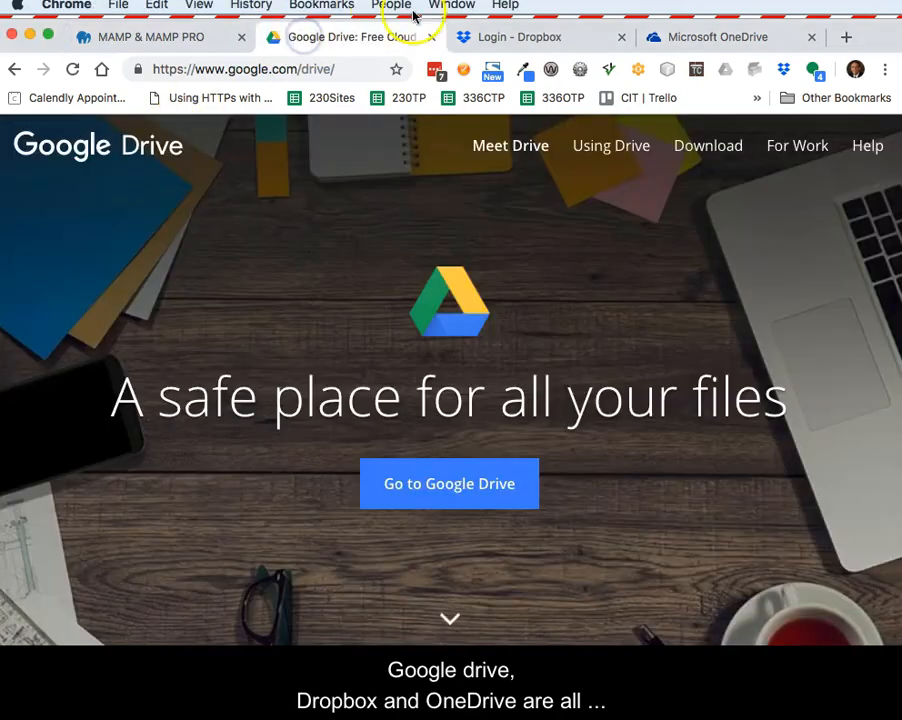
{"action": "left_click", "coordinate": [519, 36]}
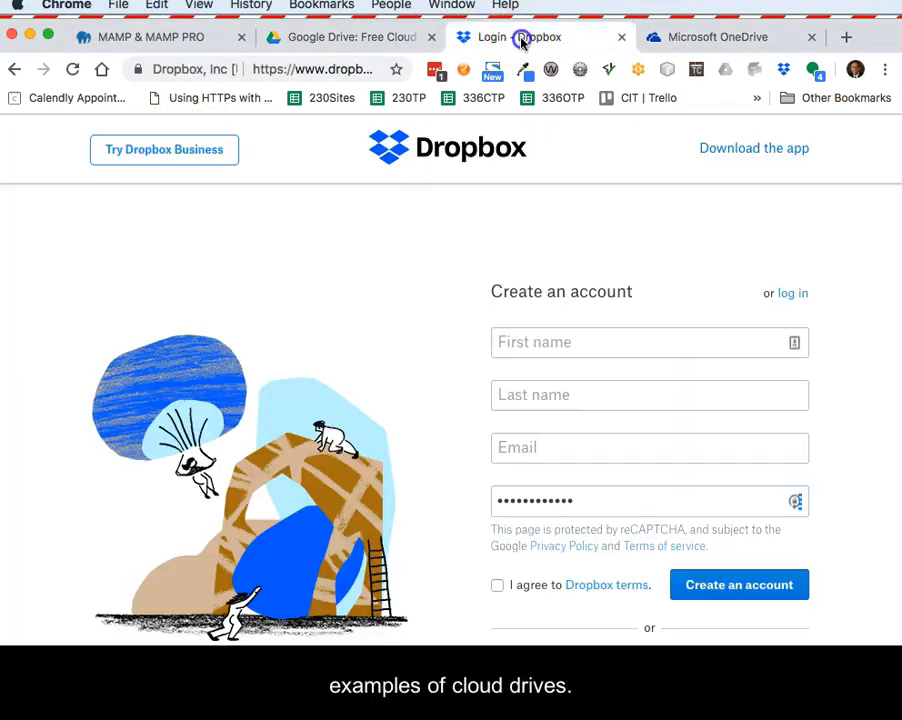
{"action": "left_click", "coordinate": [696, 39]}
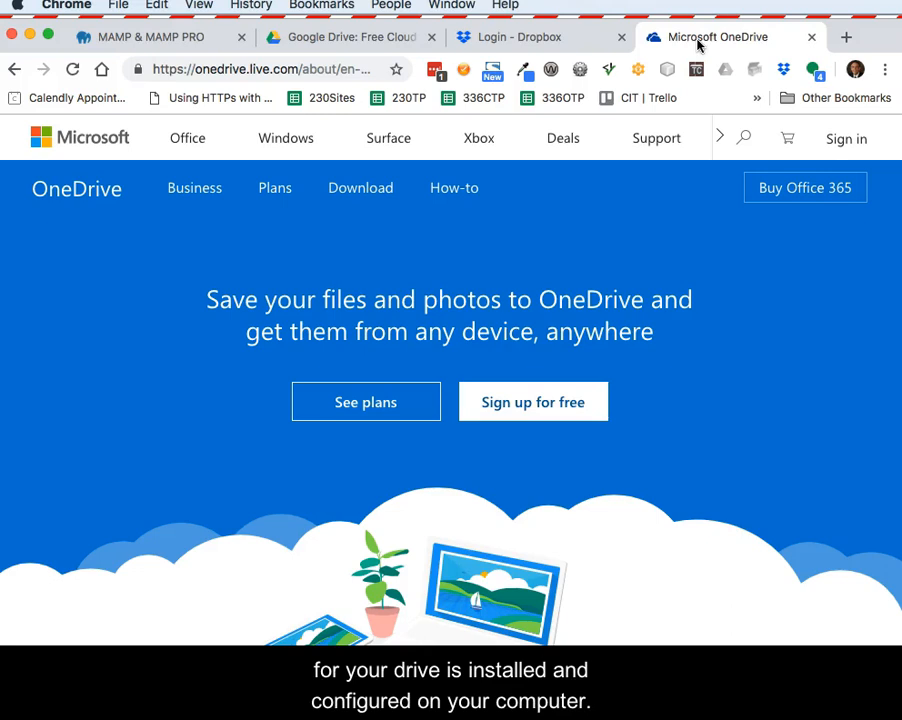
{"action": "left_click", "coordinate": [534, 40]}
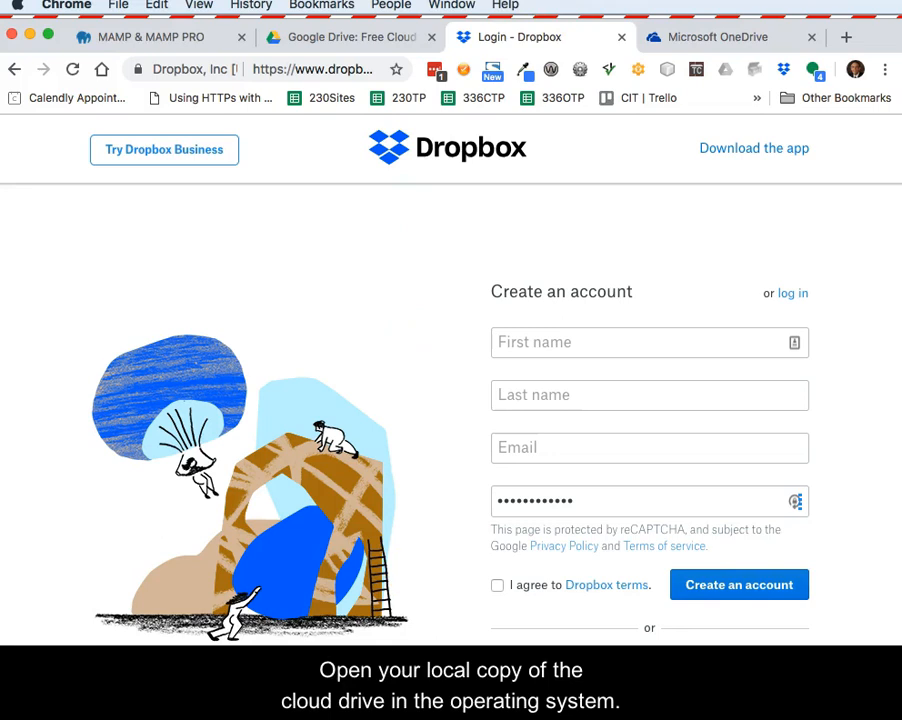
- Switch to MAMP and set its general startup preferences to start servers and not open the WebStart page
{"action": "key", "text": "super+Tab"}
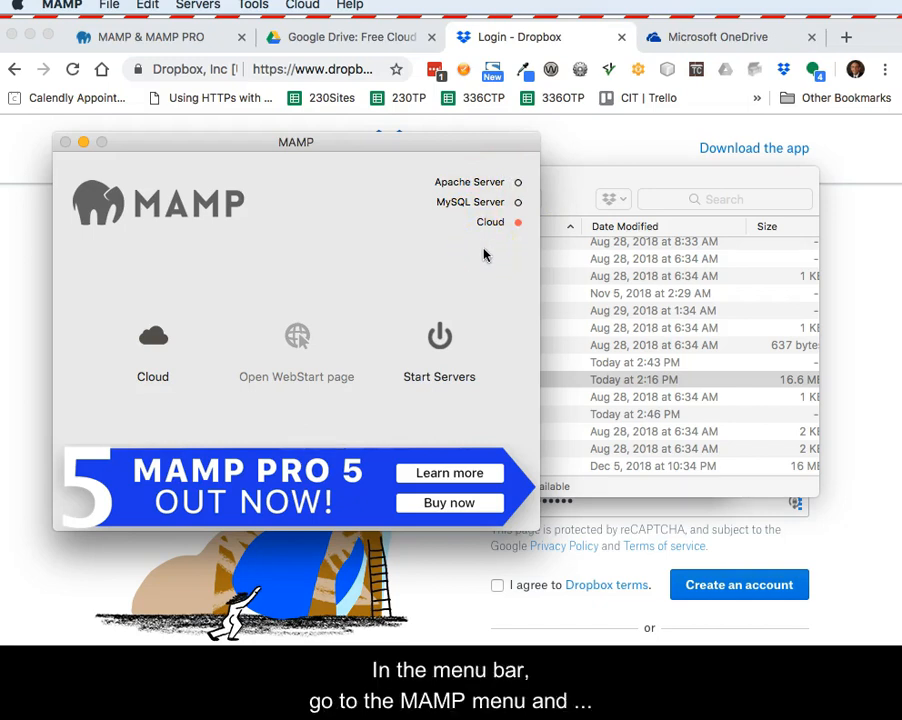
{"action": "left_click", "coordinate": [62, 6]}
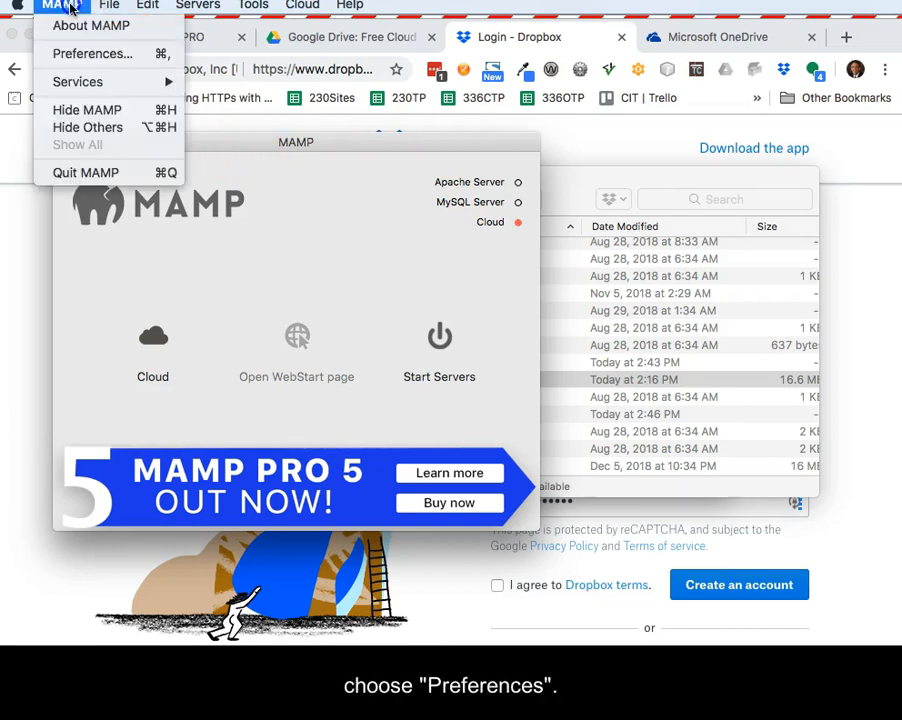
{"action": "left_click", "coordinate": [83, 54]}
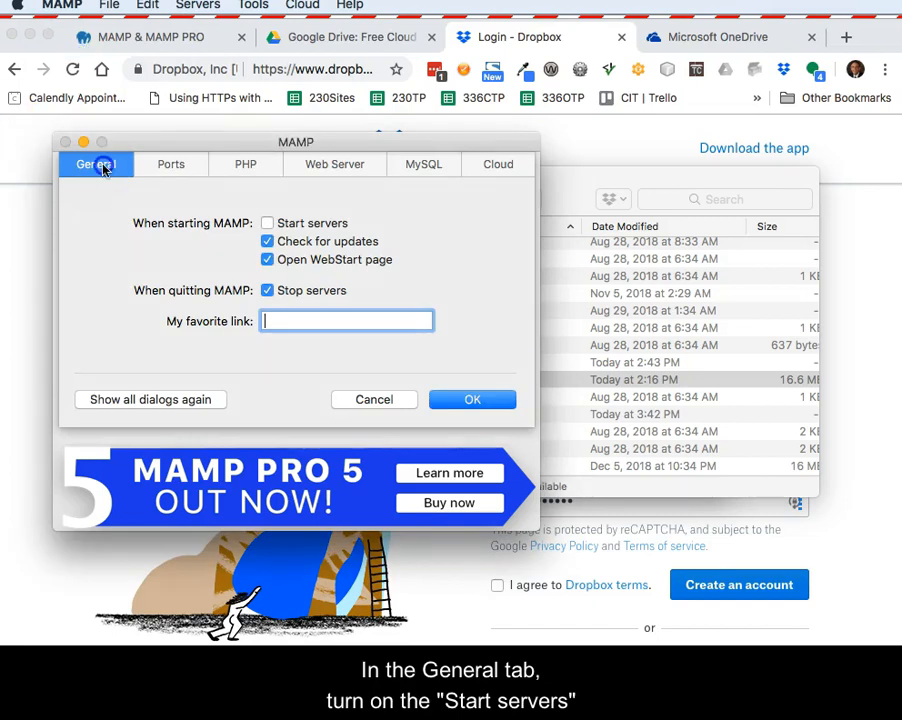
{"action": "left_click", "coordinate": [267, 224]}
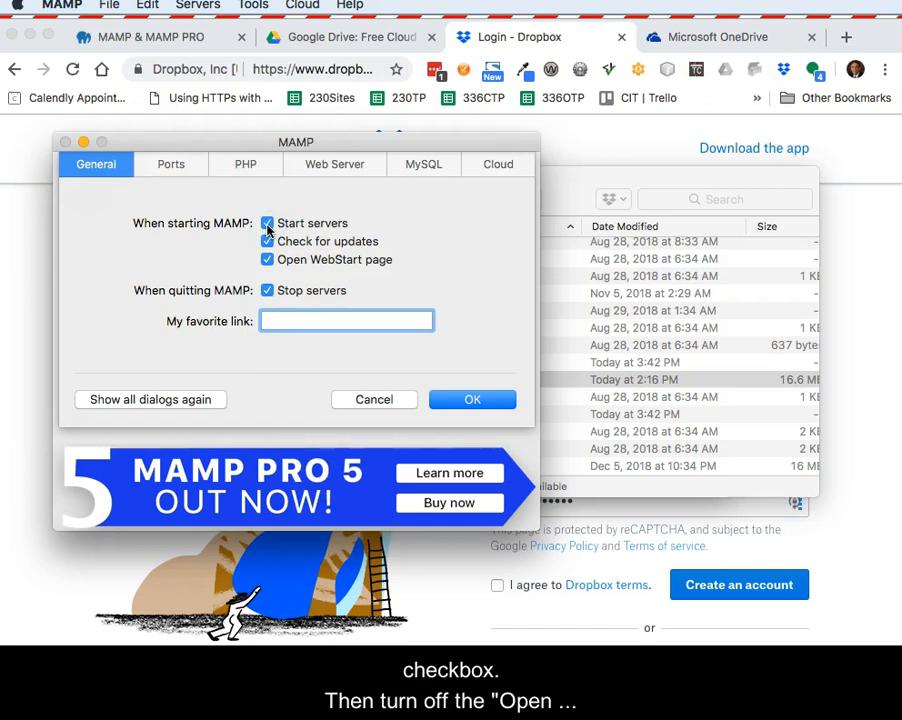
{"action": "left_click", "coordinate": [268, 260]}
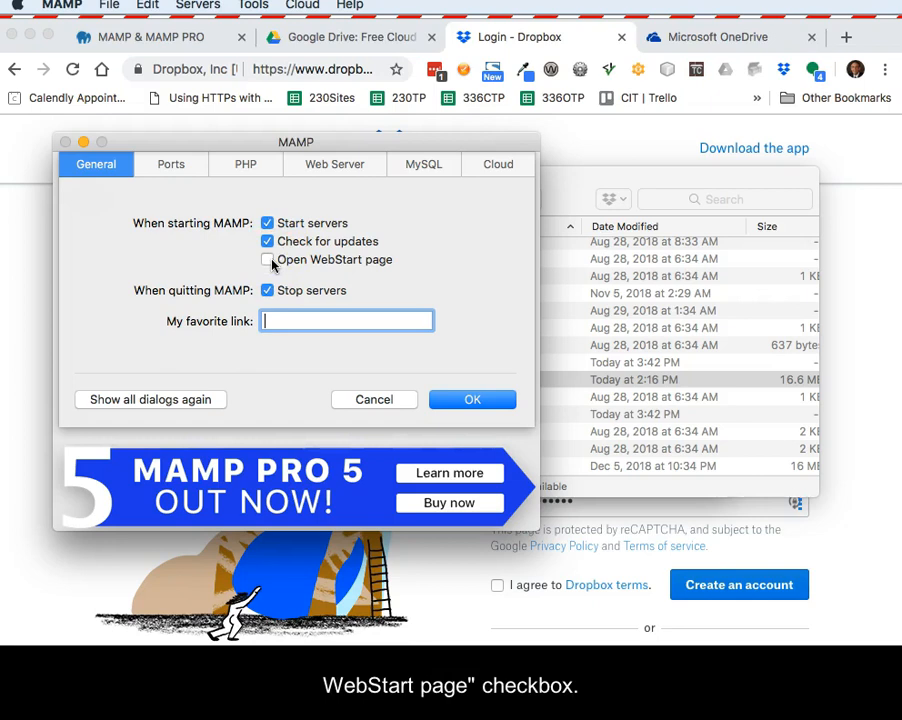
- Set the web and MySQL ports to 80 and 3306, and check the standard PHP version
{"action": "left_click", "coordinate": [188, 170]}
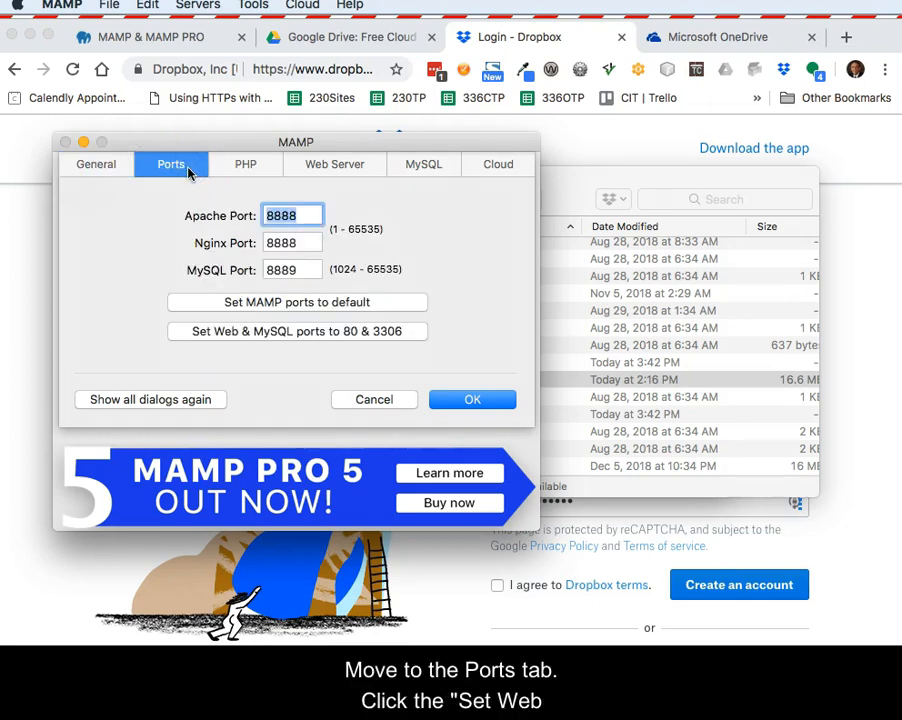
{"action": "left_click", "coordinate": [289, 333]}
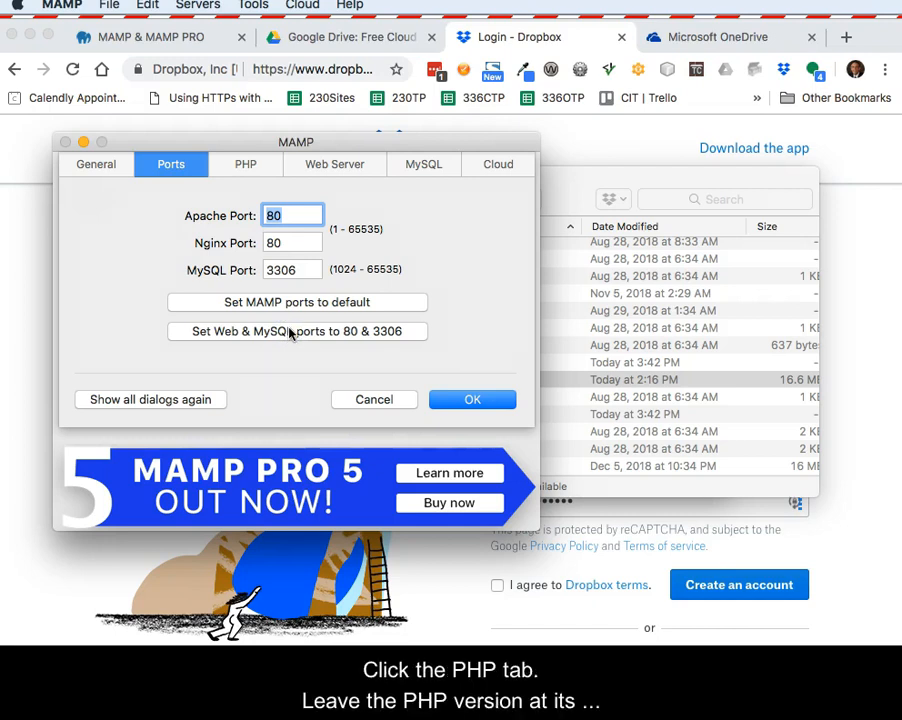
{"action": "left_click", "coordinate": [246, 166]}
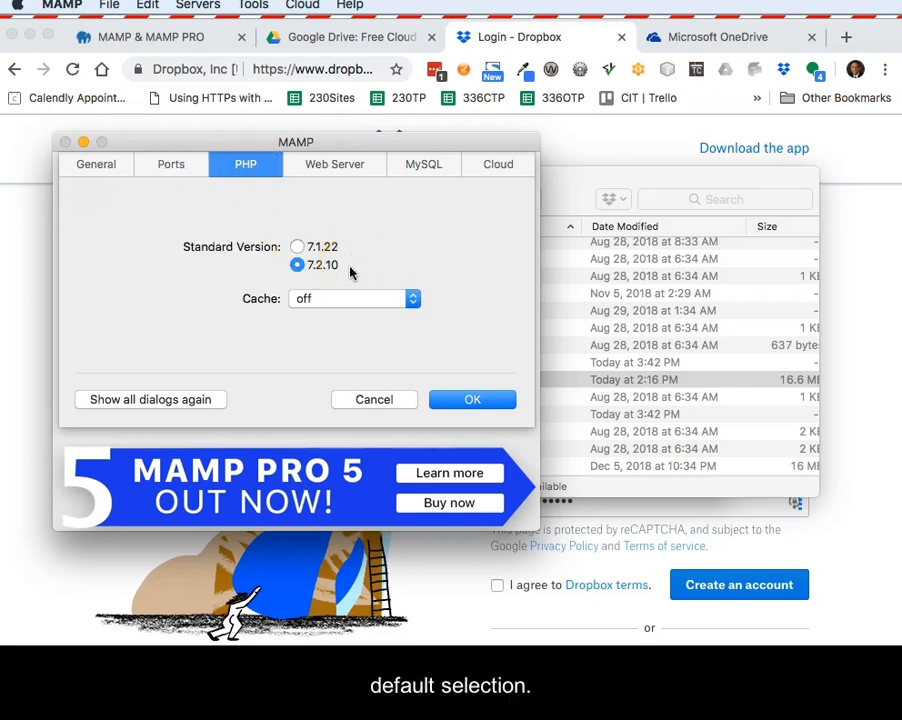
- Set the web server's document root to the htdocs folder in Dropbox
{"action": "left_click", "coordinate": [346, 166]}
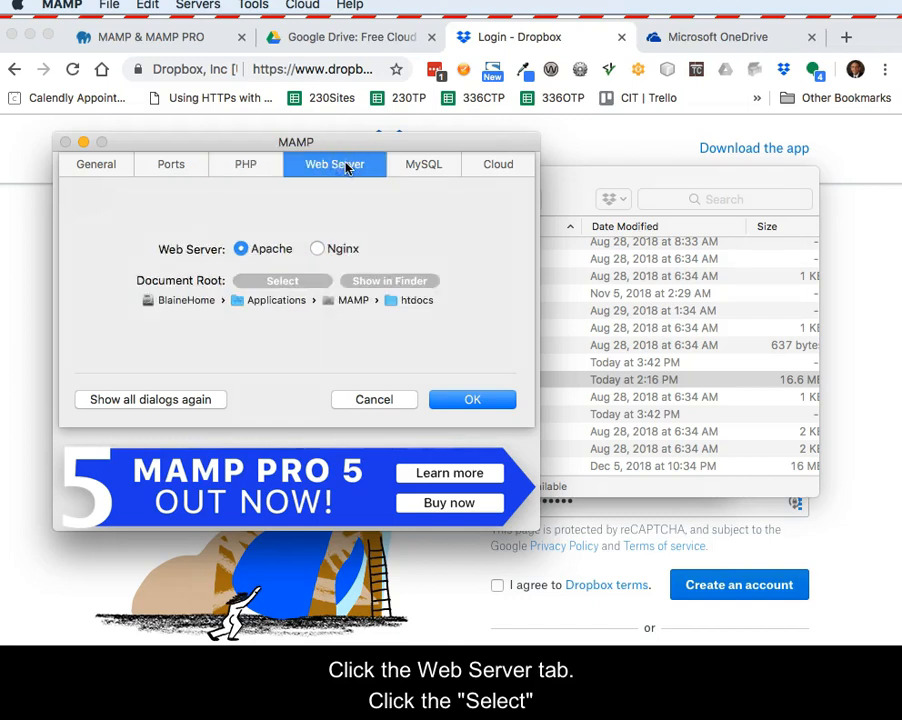
{"action": "left_click", "coordinate": [291, 280]}
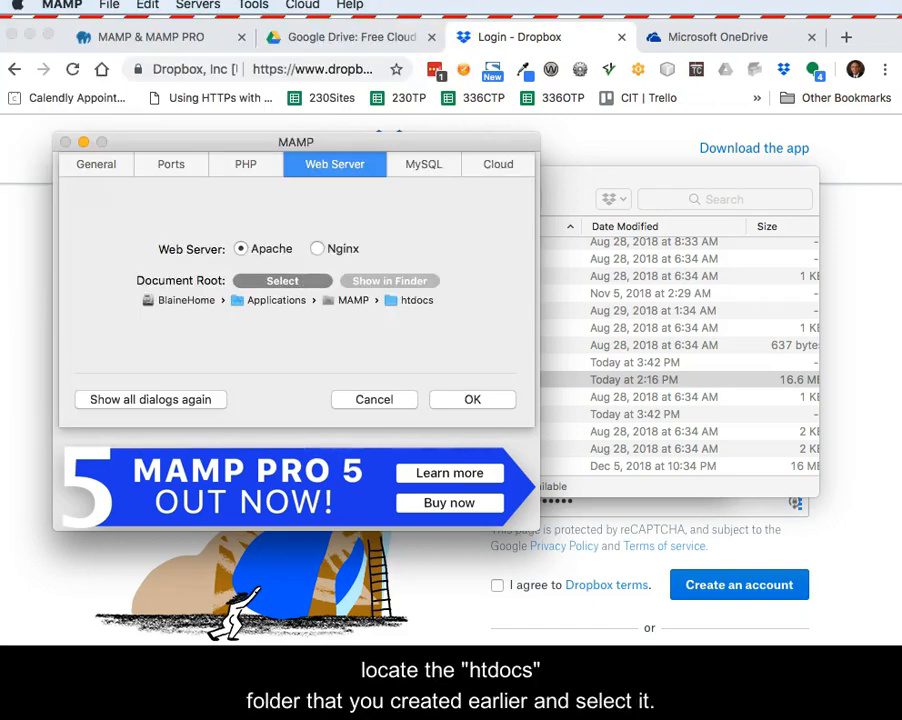
{"action": "left_click_drag", "start_coordinate": [900, 266], "coordinate": [523, 148]}
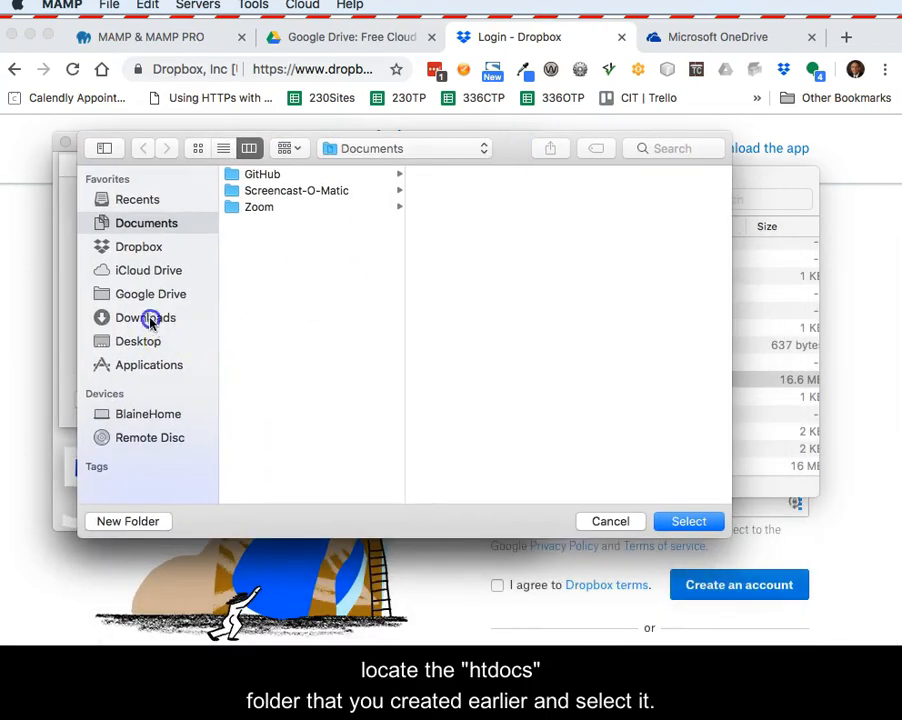
{"action": "left_click", "coordinate": [134, 243]}
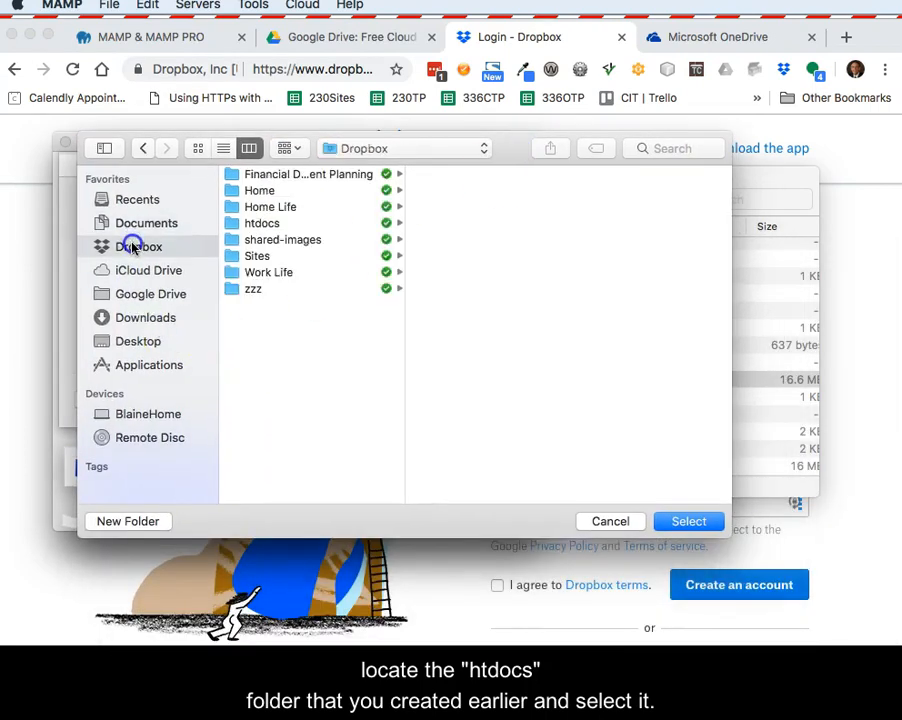
{"action": "left_click", "coordinate": [245, 223]}
{"action": "left_click", "coordinate": [689, 521]}
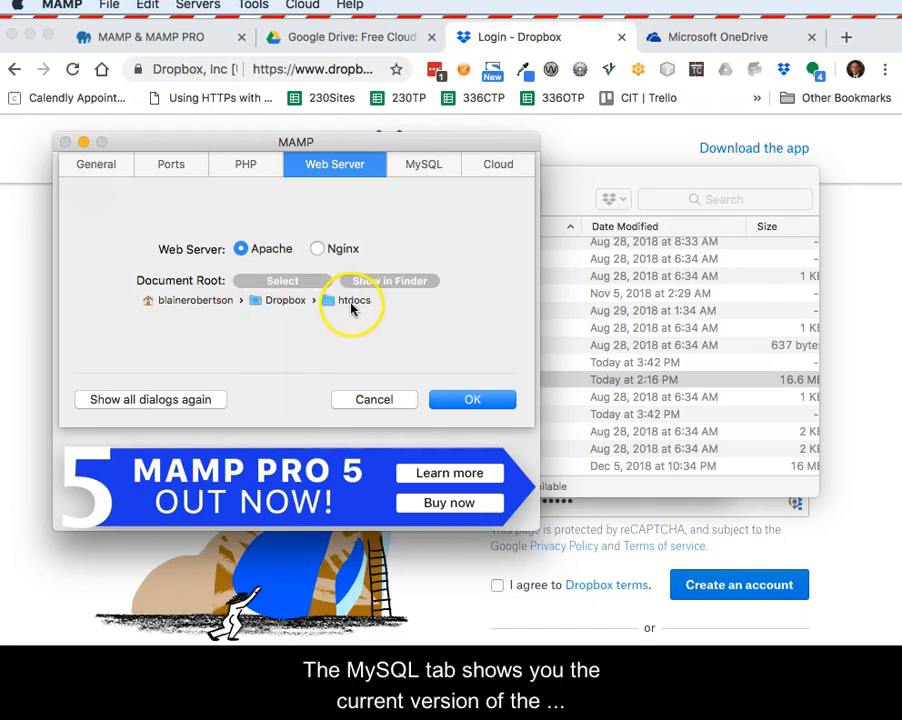
- Check the active MySQL version and save the MAMP preferences
{"action": "left_click", "coordinate": [421, 168]}
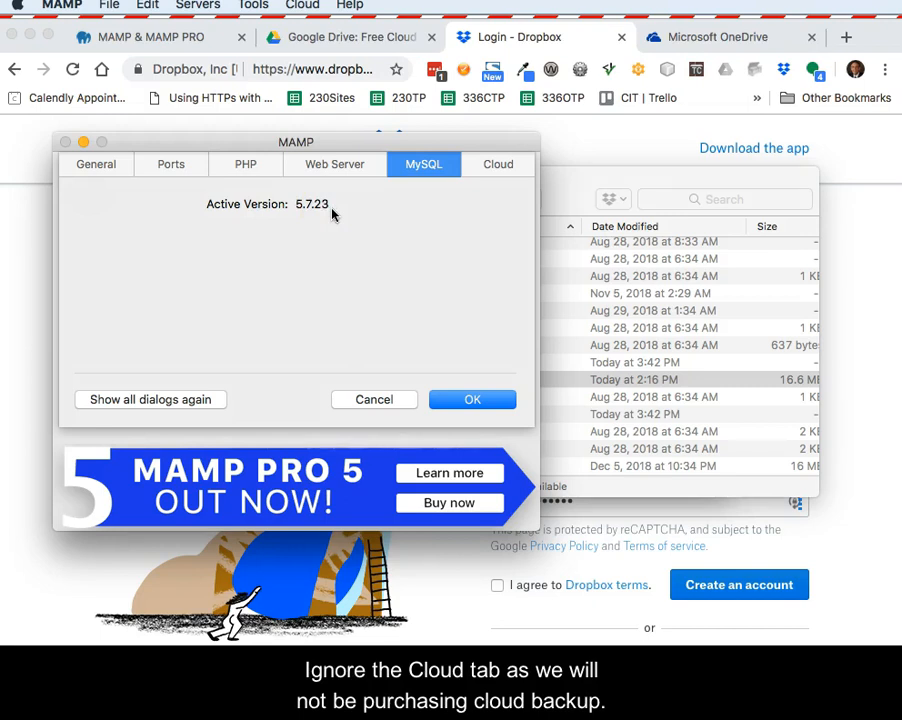
{"action": "left_click", "coordinate": [464, 400]}
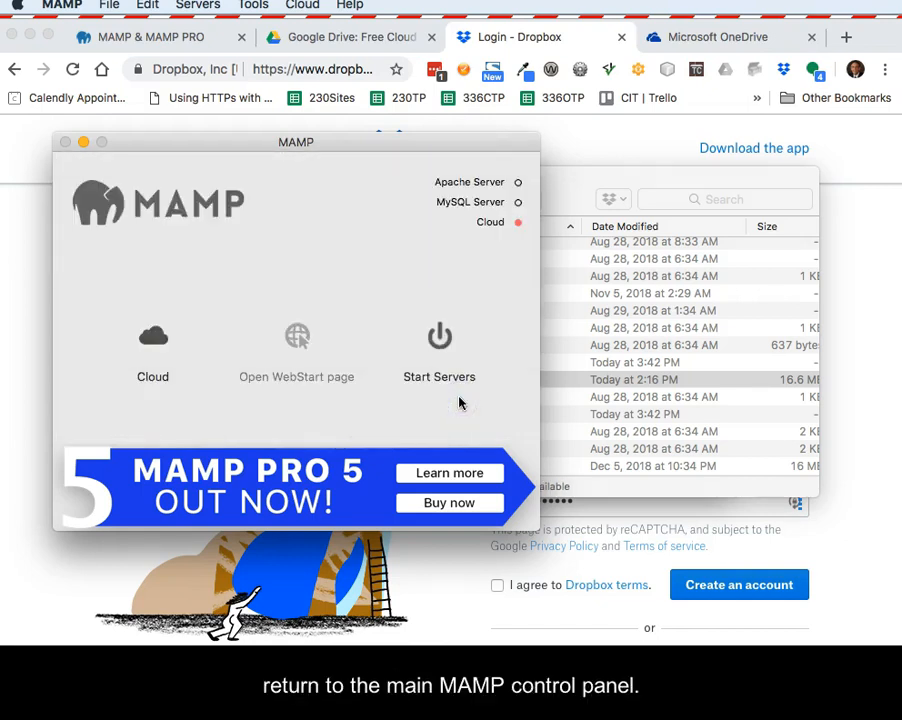
{"action": "left_click", "coordinate": [459, 397]}
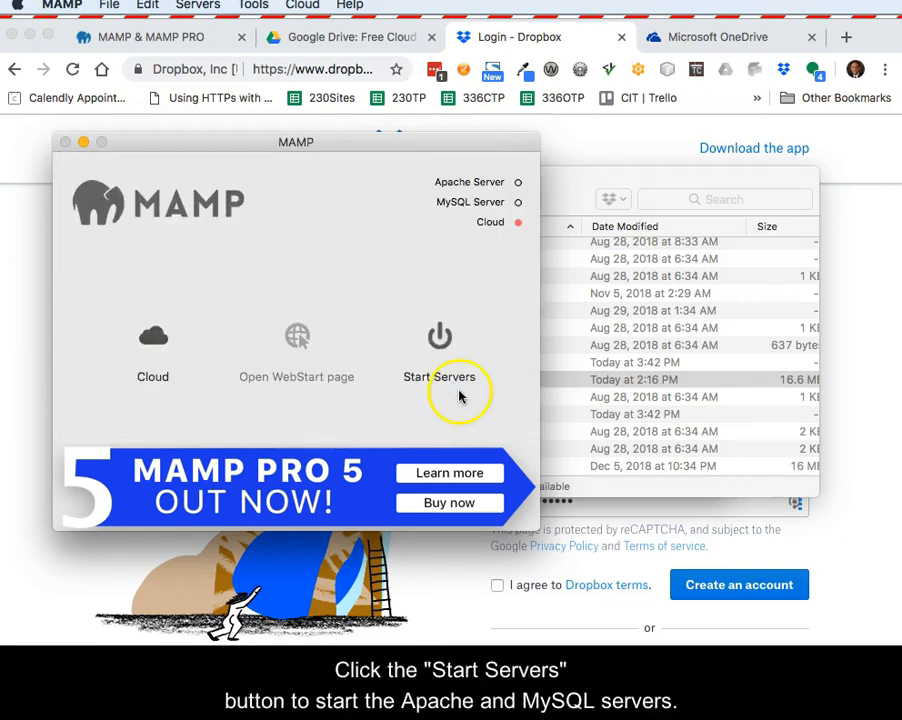
- Start the servers, authorizing the helper tool with the account password and allowing mysqld to accept incoming network connections
{"action": "left_click", "coordinate": [438, 334]}
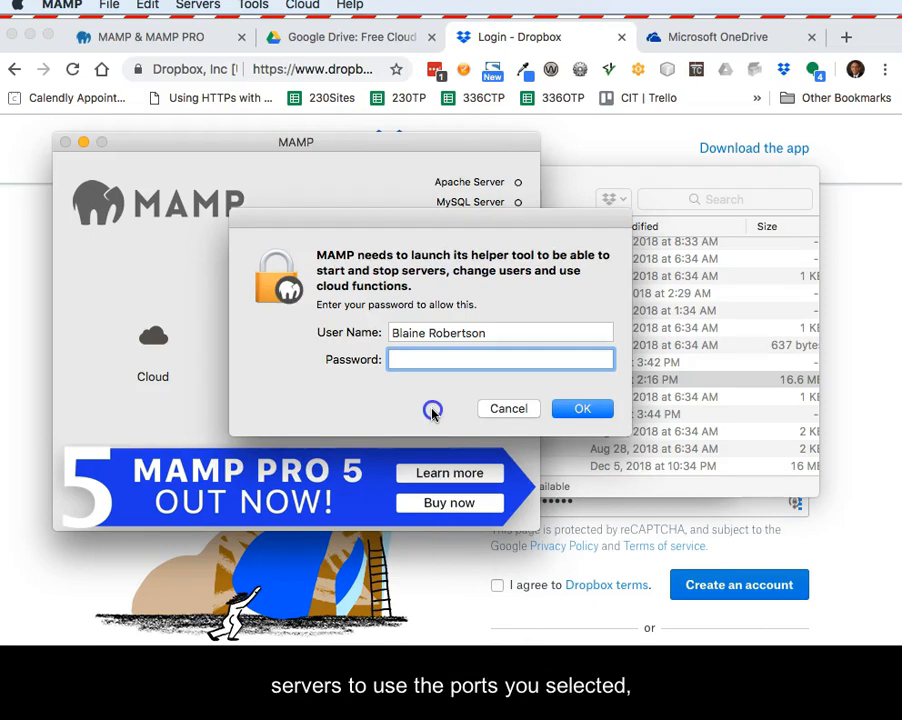
{"action": "type", "text": "*******"}
{"action": "key", "text": "Return"}
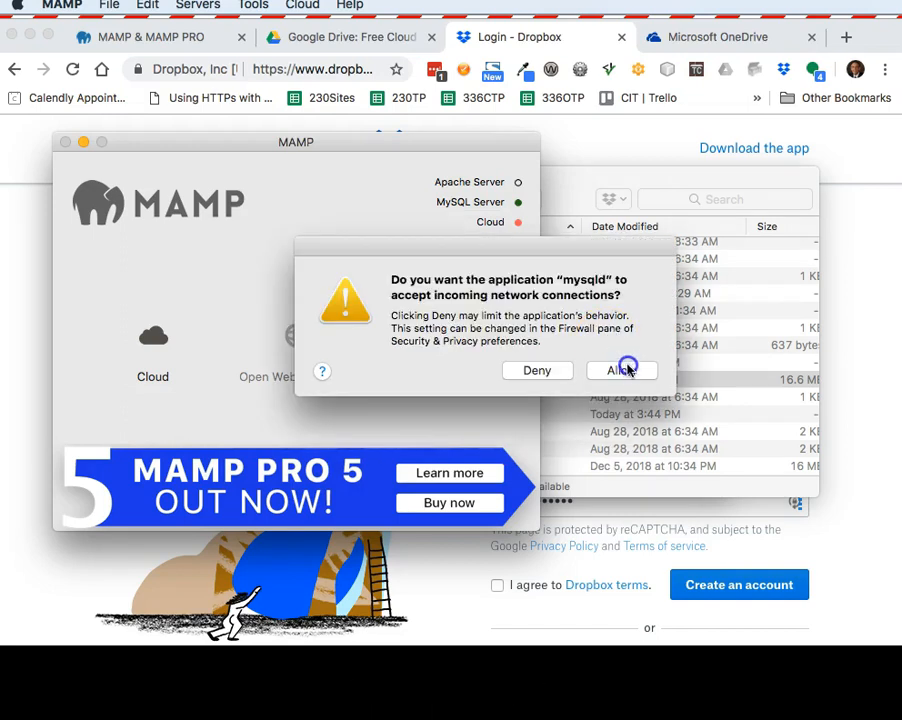
{"action": "left_click", "coordinate": [627, 369]}
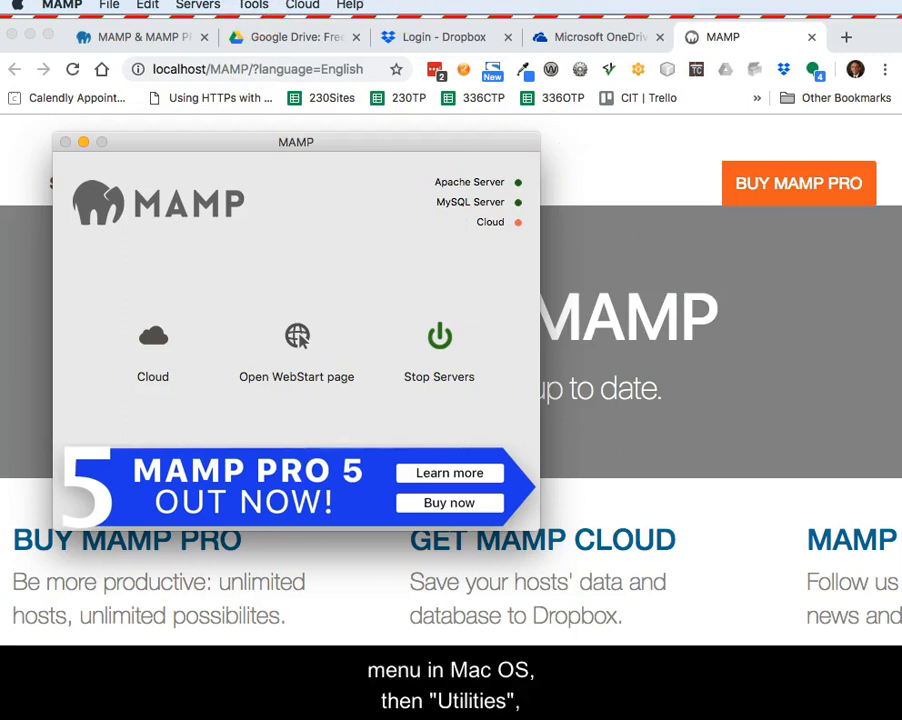
- Open Activity Monitor from the Utilities folder in Finder and place its window fully in view
{"action": "key", "text": "super+Tab"}
{"action": "left_click", "coordinate": [228, 5]}
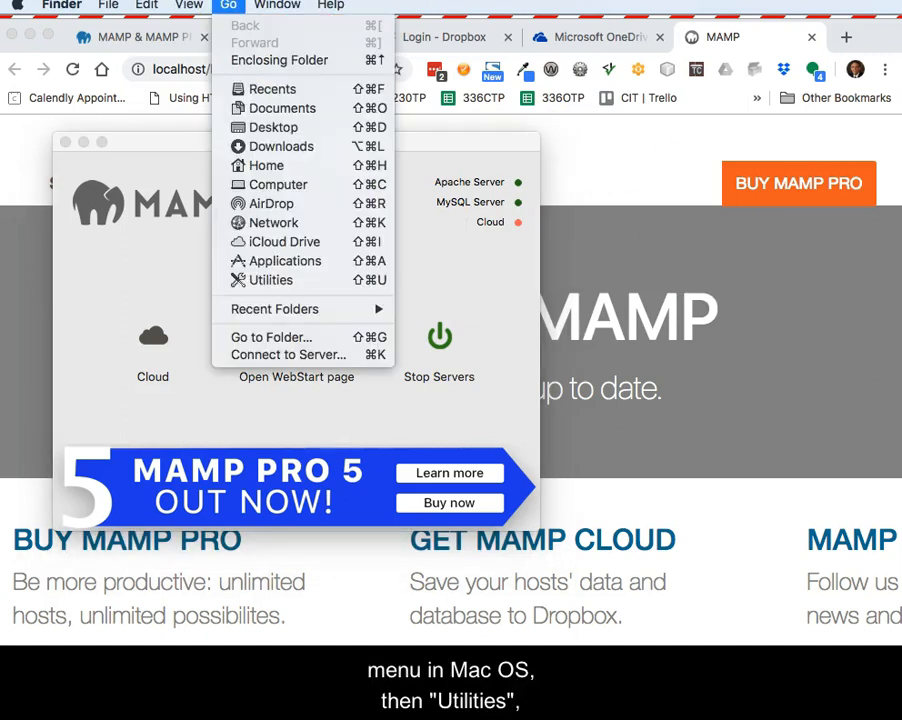
{"action": "left_click", "coordinate": [303, 285]}
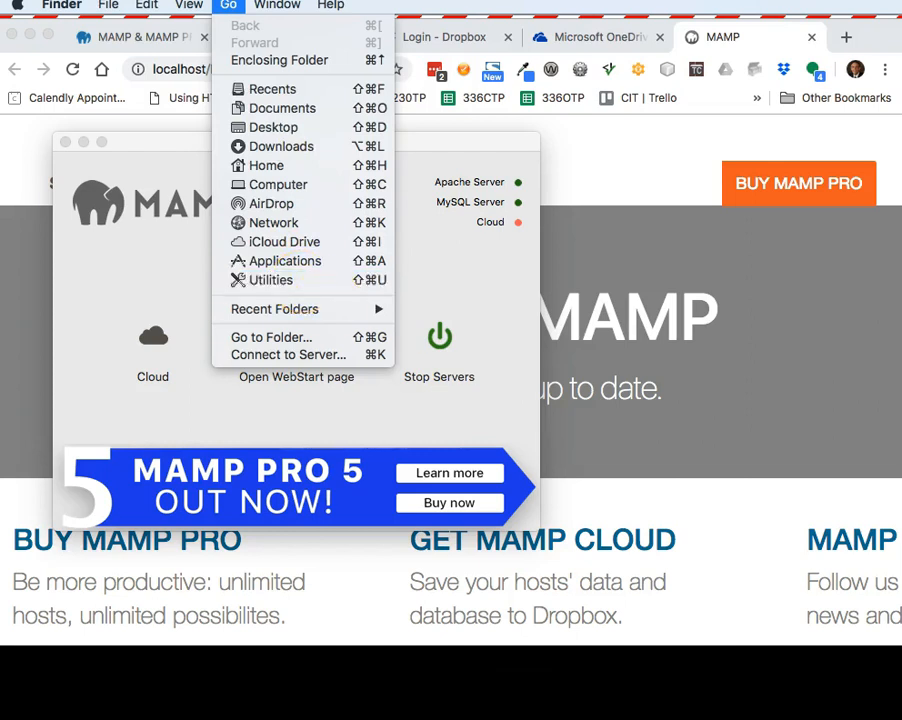
{"action": "left_click_drag", "start_coordinate": [568, 508], "coordinate": [565, 172]}
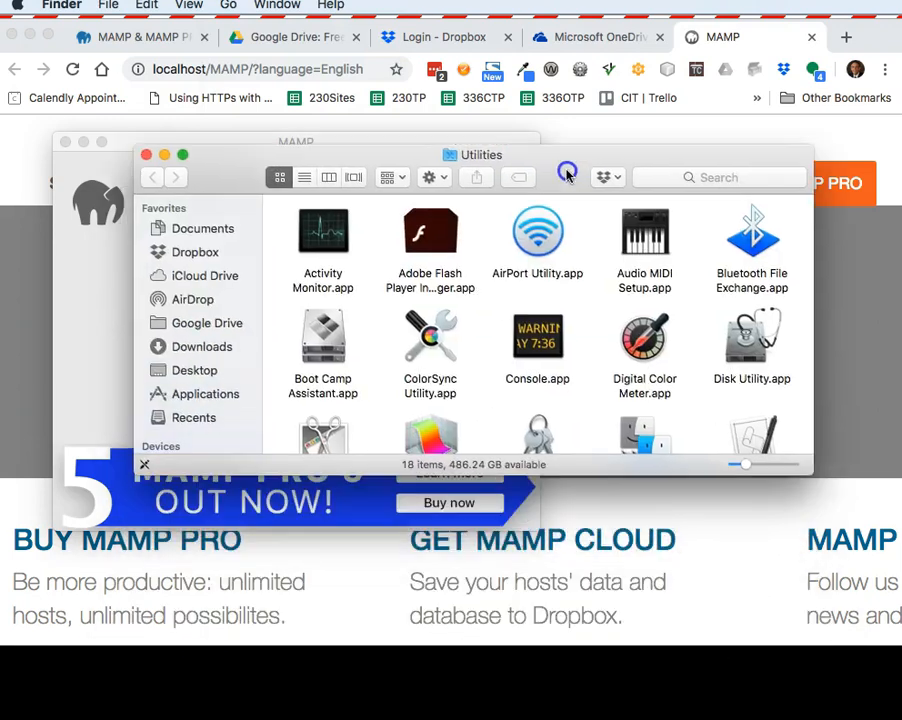
{"action": "double_click", "coordinate": [323, 235]}
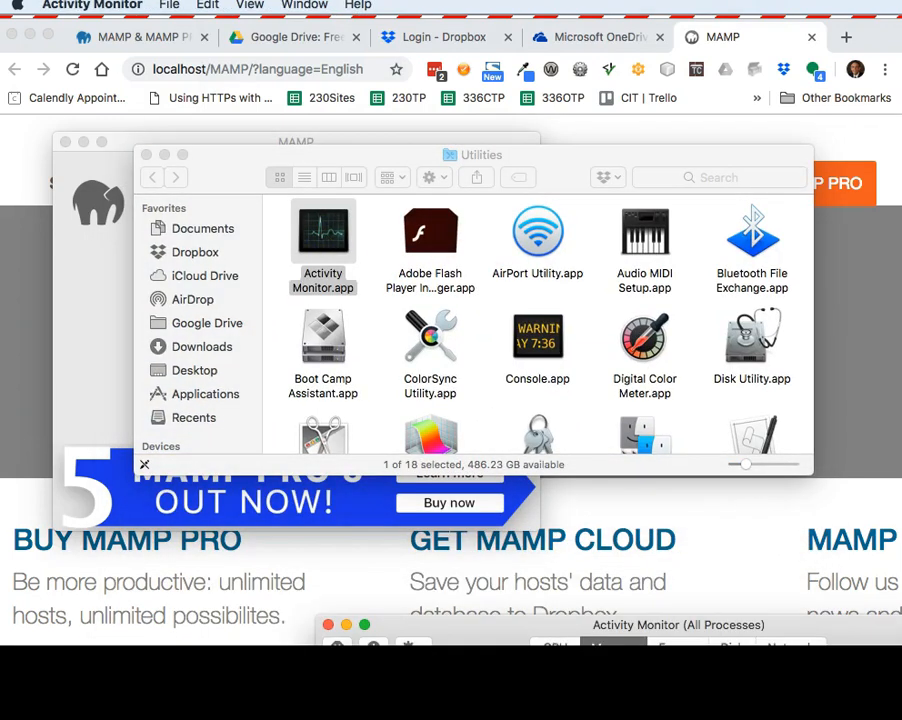
{"action": "left_click_drag", "start_coordinate": [900, 626], "coordinate": [752, 98]}
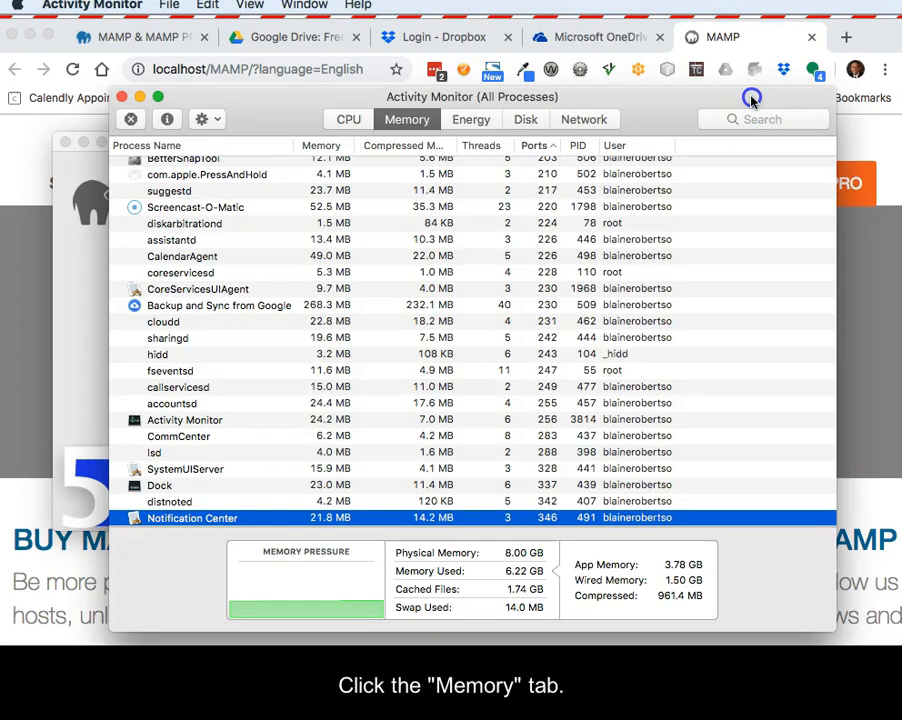
- Sort the processes in the memory view by ports to look for 80 or 3306, and by process name
{"action": "left_click", "coordinate": [398, 119]}
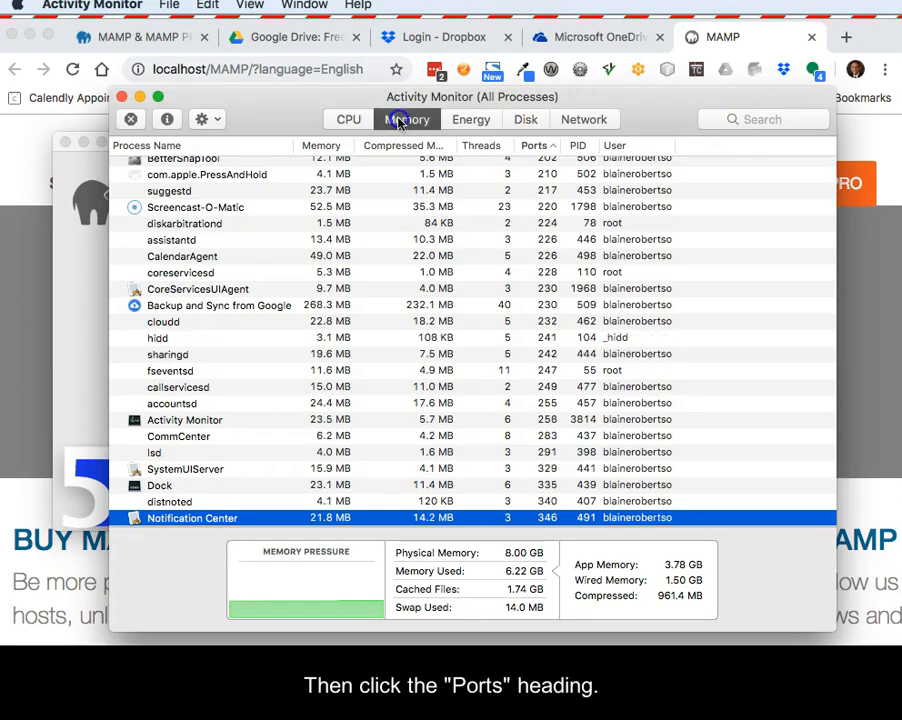
{"action": "left_click", "coordinate": [536, 146]}
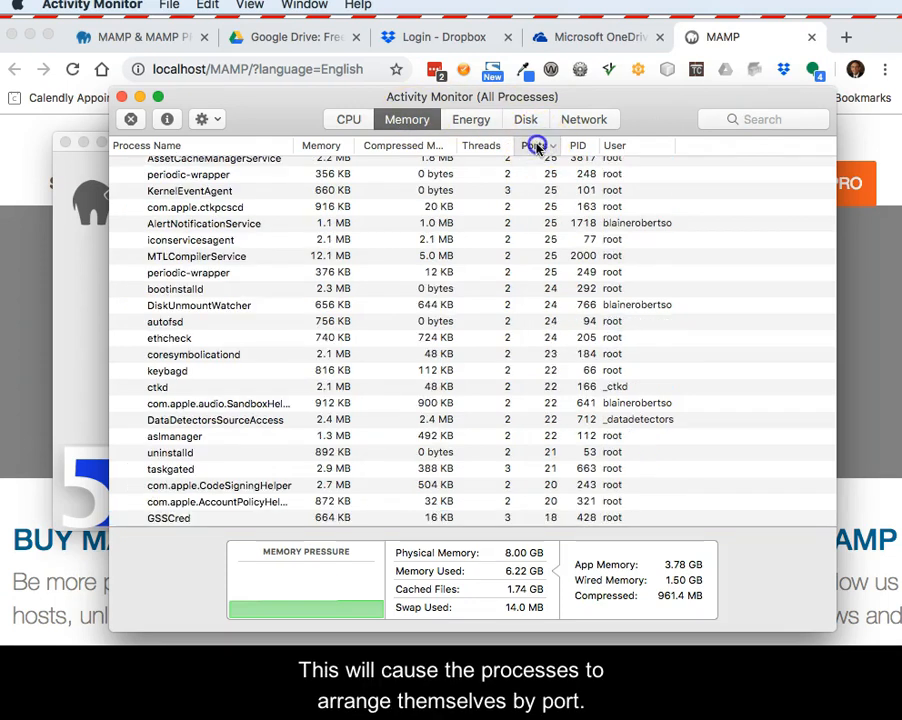
{"action": "left_click", "coordinate": [536, 147]}
{"action": "scroll", "coordinate": [541, 228], "scroll_direction": "up", "scroll_amount": 10}
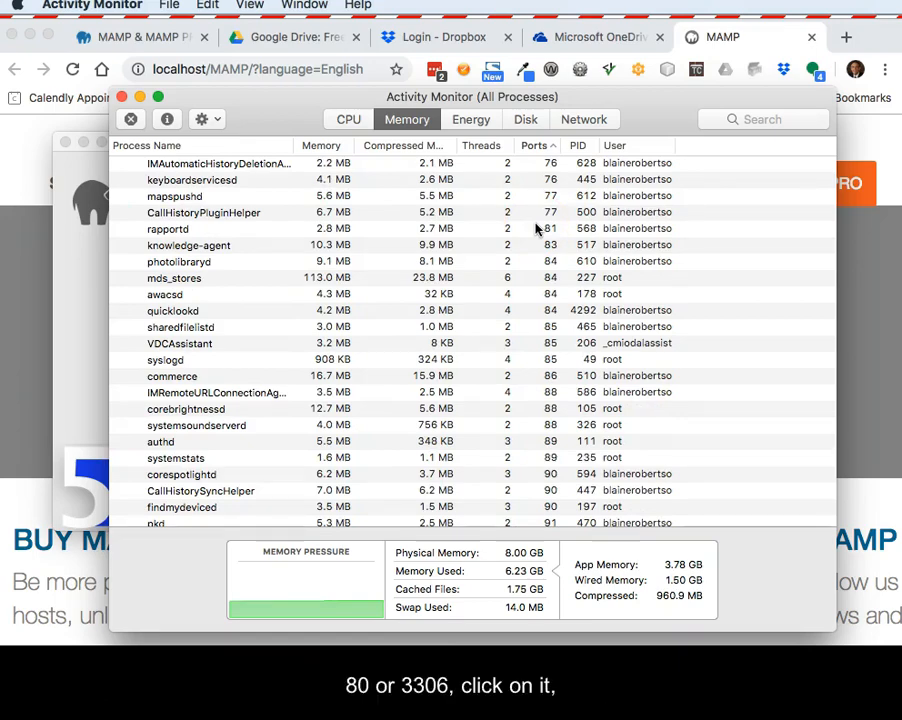
{"action": "scroll", "coordinate": [536, 229], "scroll_direction": "down", "scroll_amount": 15}
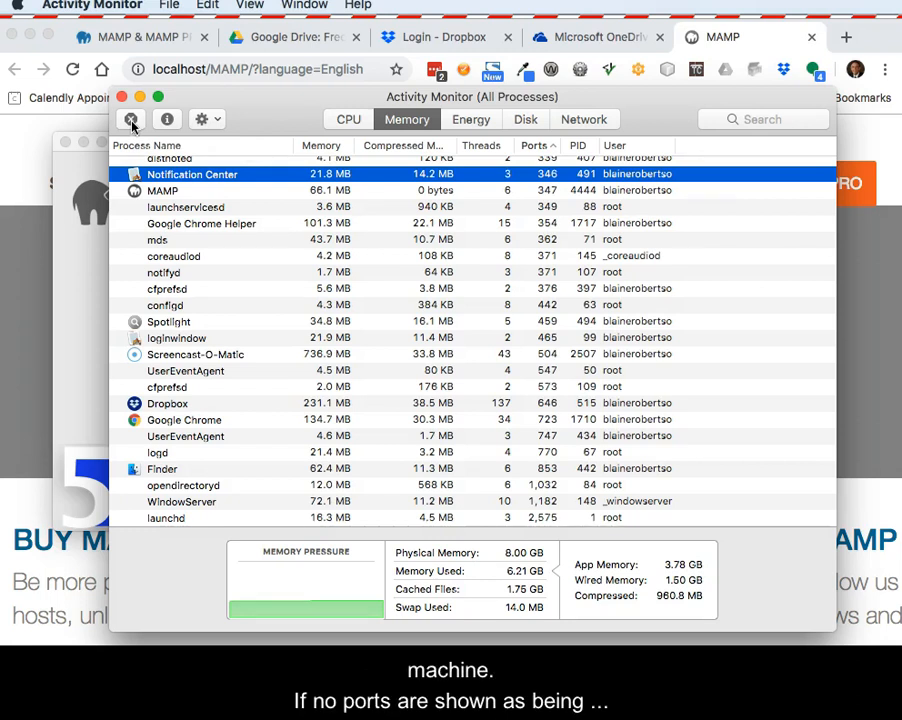
{"action": "left_click", "coordinate": [186, 146]}
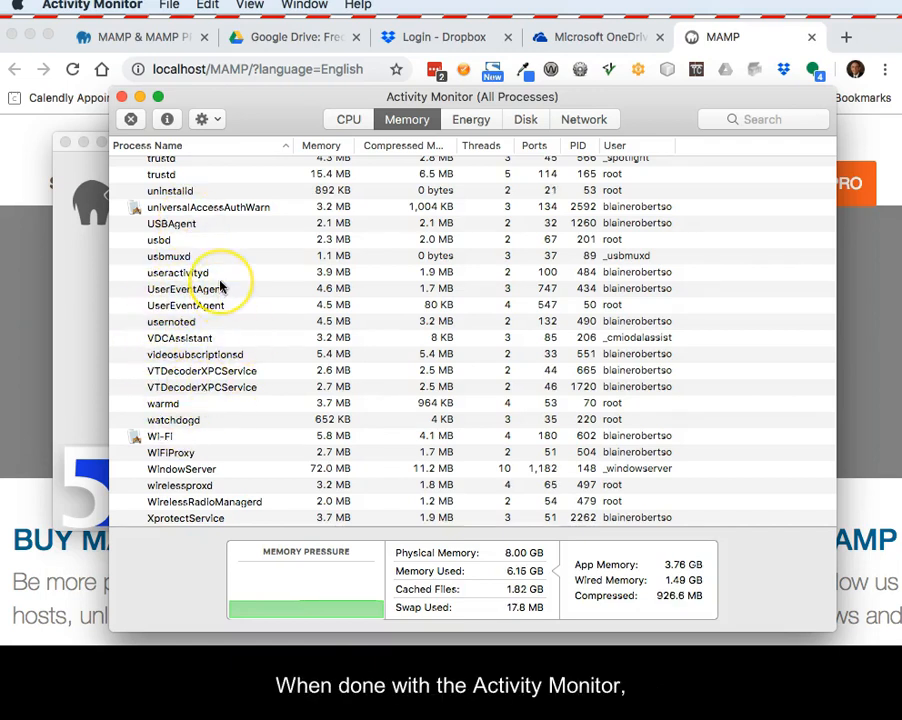
- Close Activity Monitor and open the WebStart page from MAMP
{"action": "left_click", "coordinate": [121, 97]}
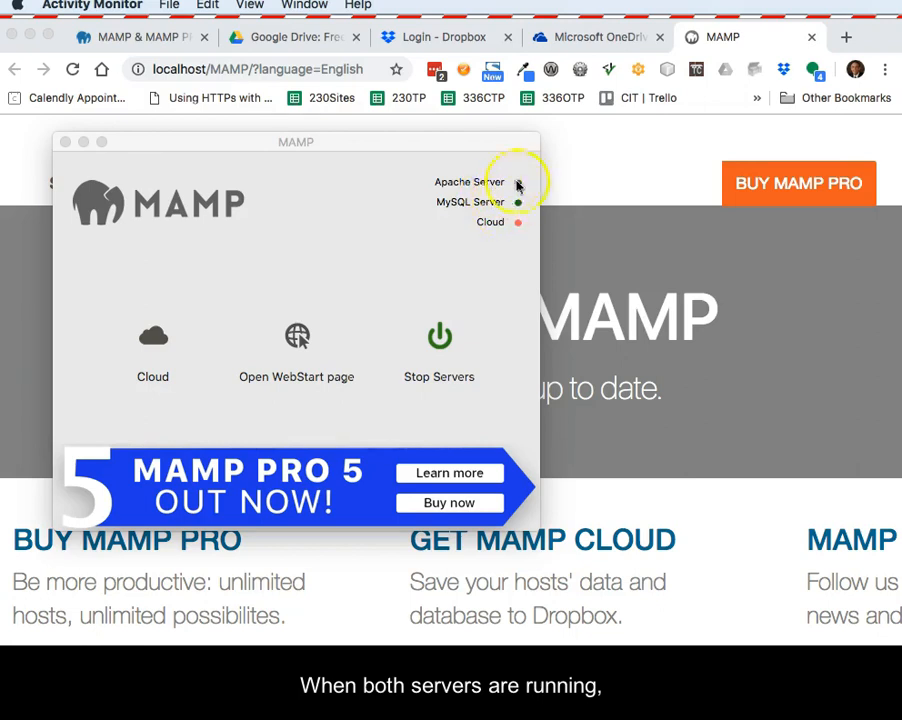
{"action": "left_click", "coordinate": [297, 336]}
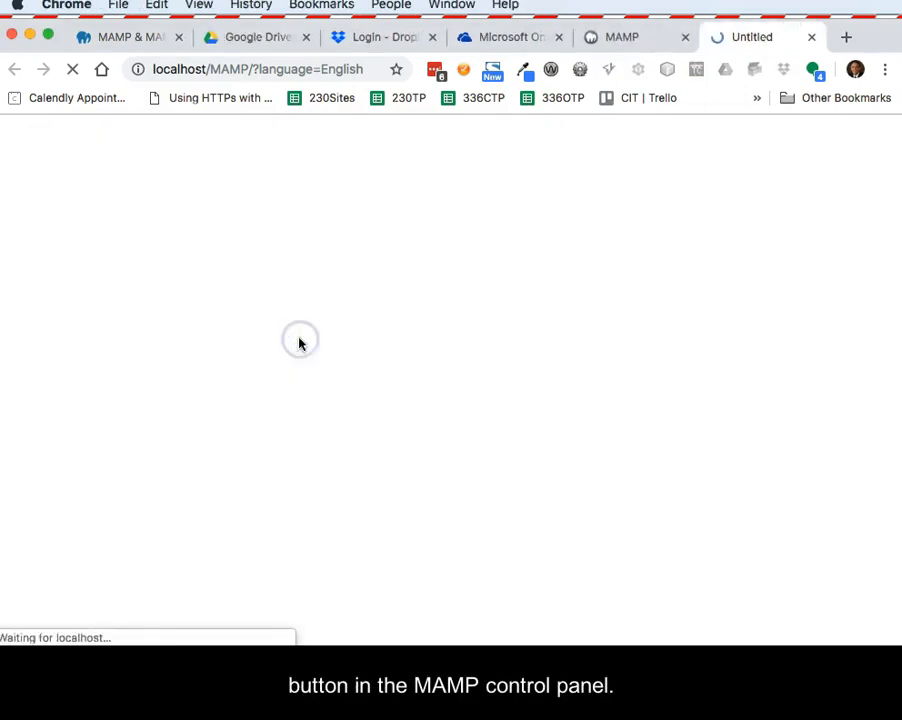